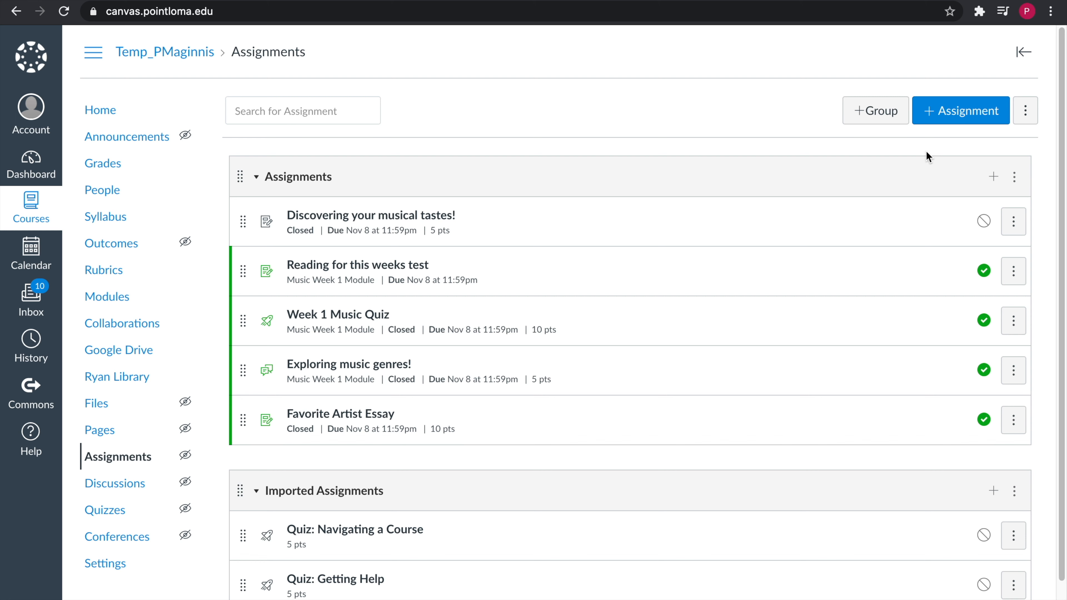
Create a new assignment named "Fruit Powerpoint Presentation".
left_click(968, 118)
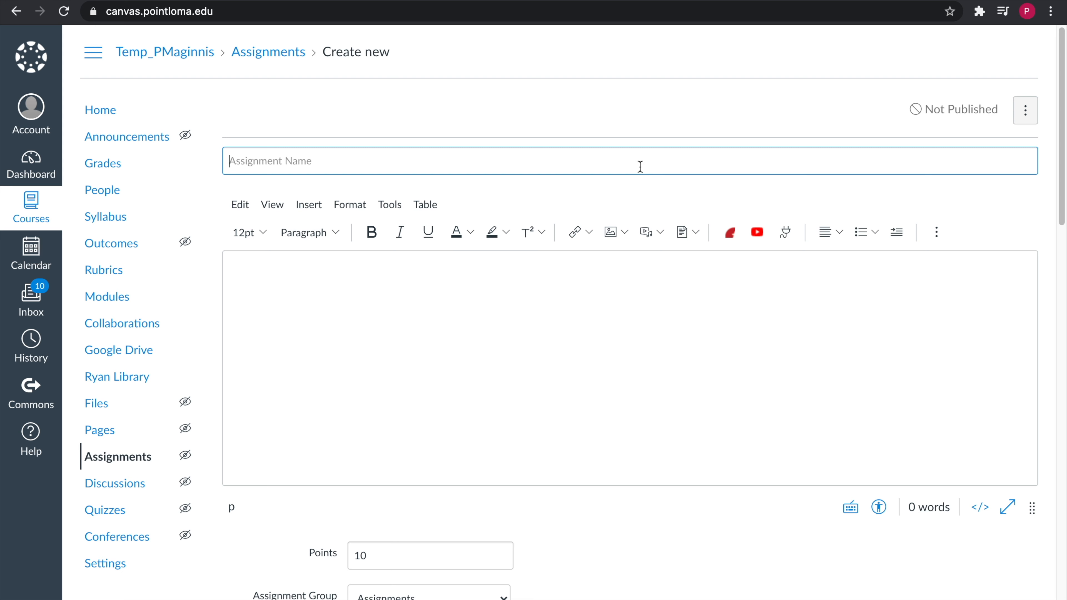
type("Fruit Poiw")
key("BackSpace")
key("BackSpace")
type("werpoint ")
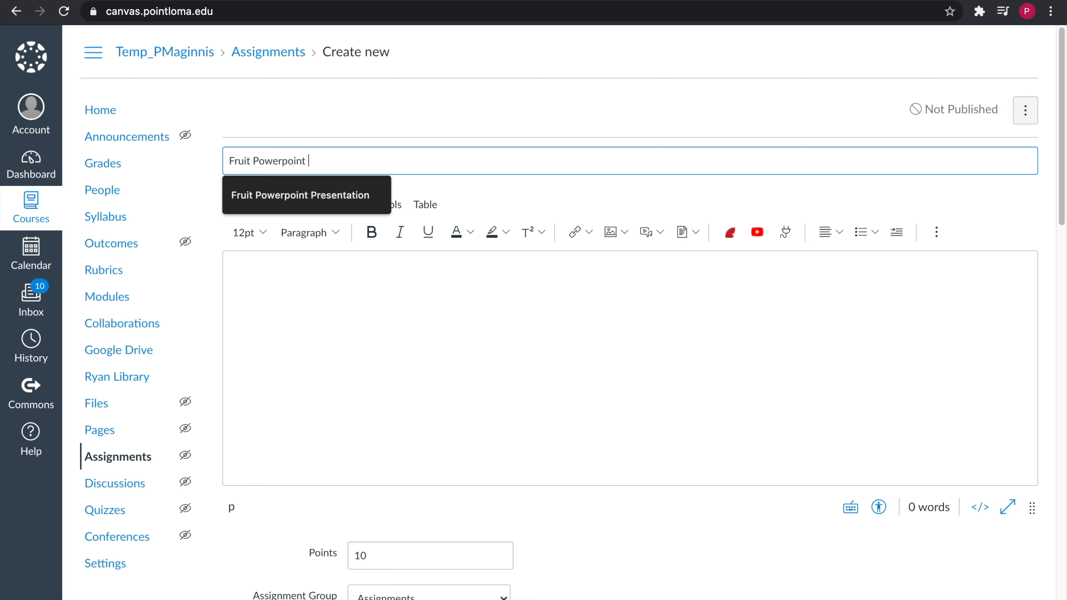
type("Presentation")
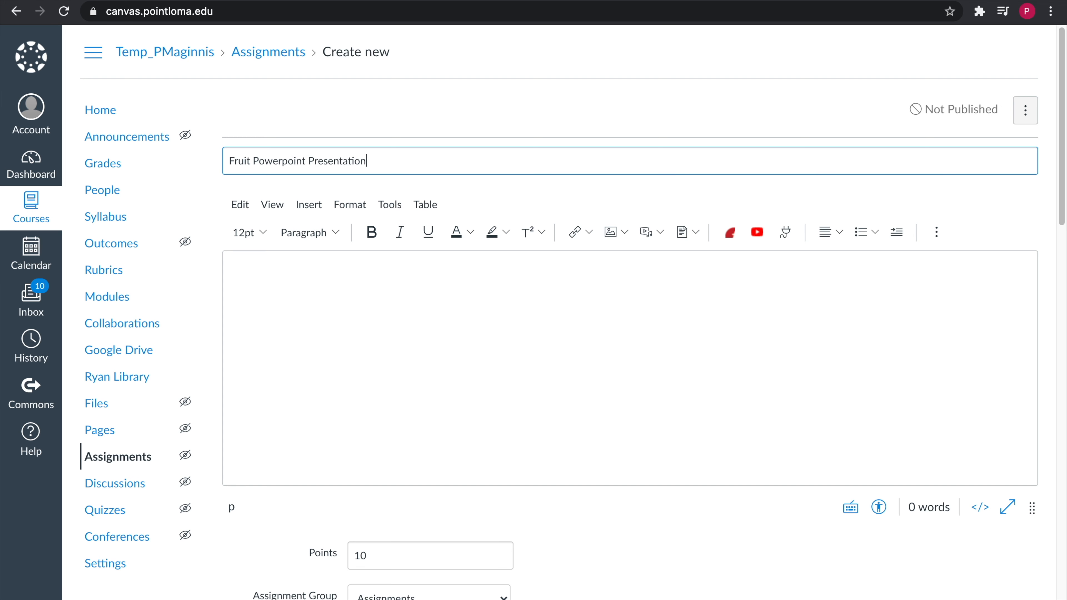
Write a bulleted assignment description: "Collaborate on a powerpoint presentation about the benefits of fruit, in groups of 2.".
left_click(809, 280)
left_click(860, 234)
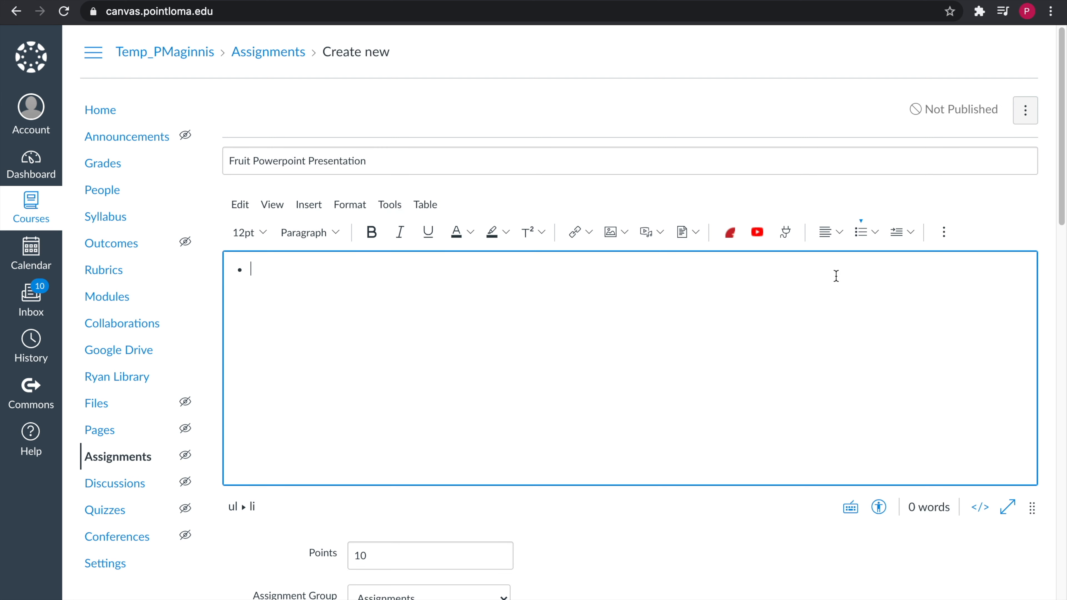
type("Collaborate ")
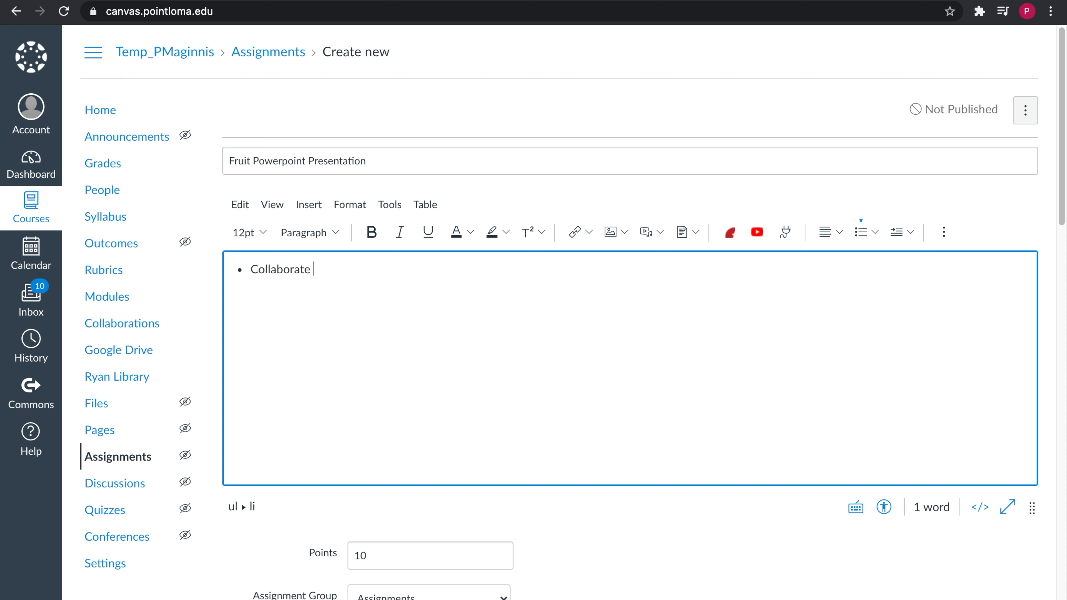
type("on a powerp")
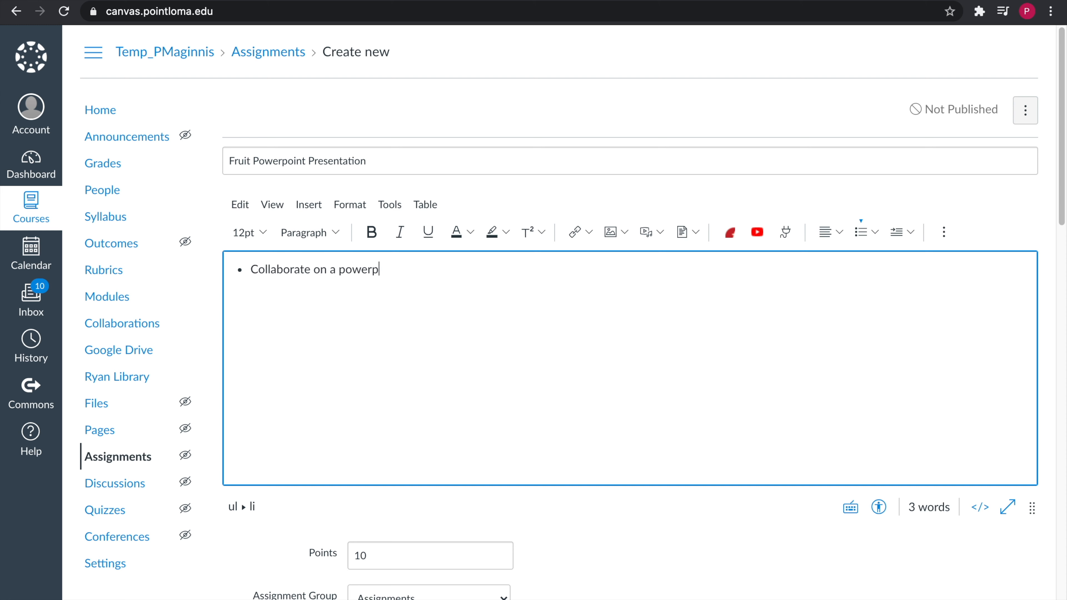
type("oint presentation about ")
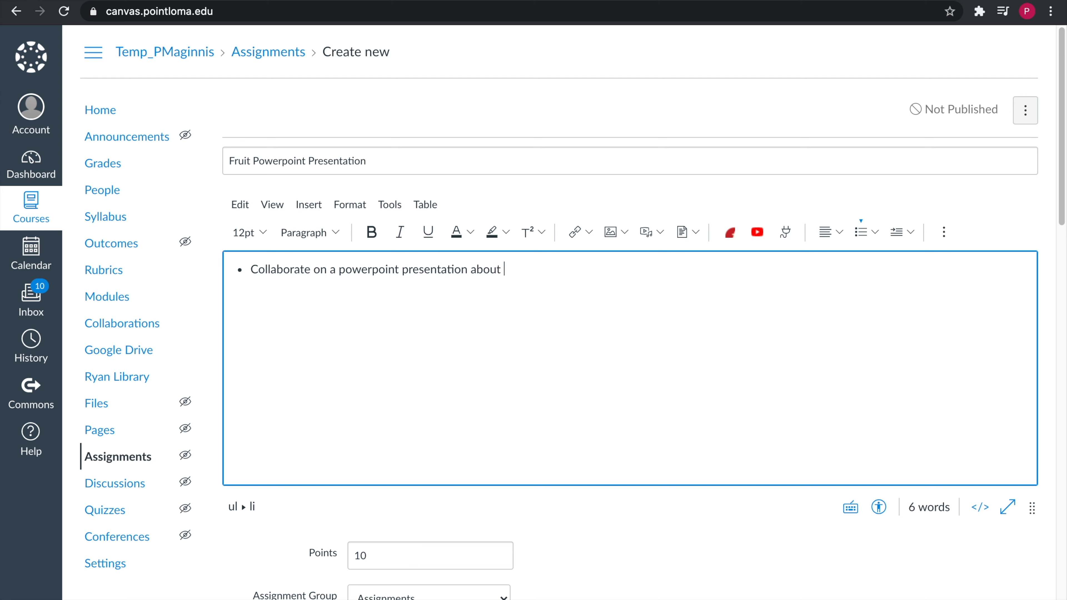
type("the benefits of fruit, in ")
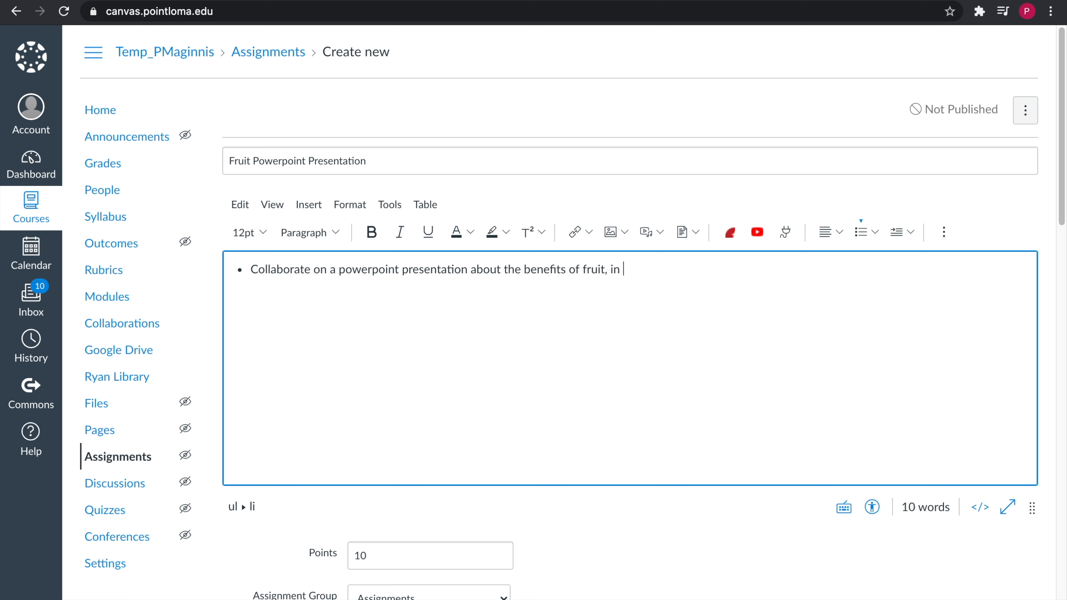
type("groups of two.")
key("BackSpace")
key("BackSpace")
key("BackSpace")
key("BackSpace")
type("2.")
Mark the assignment as a group assignment in its settings.
scroll(443, 391, "down", 1)
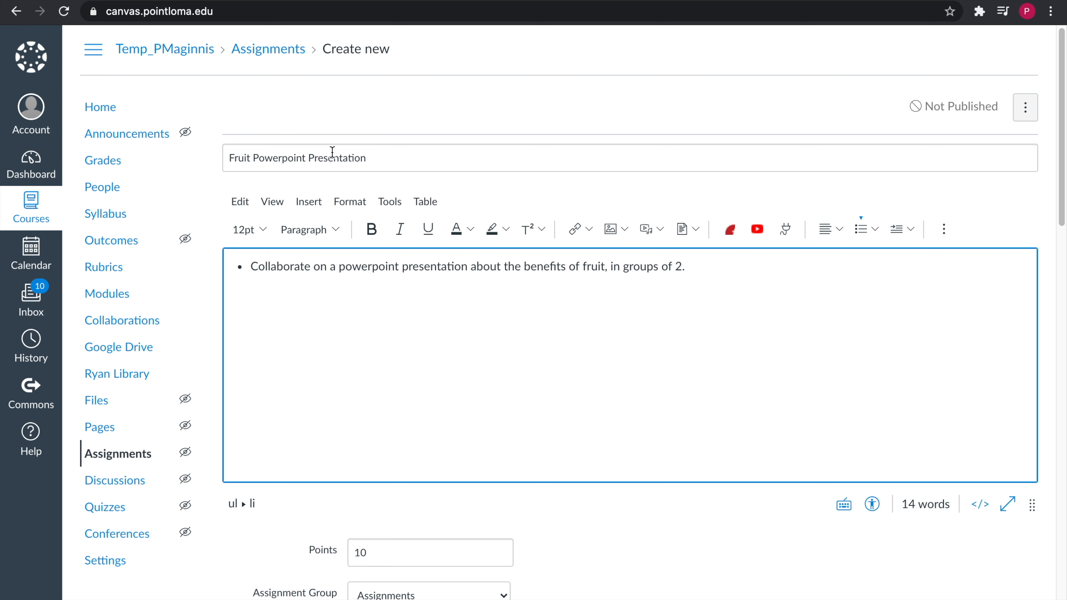
scroll(368, 284, "down", 1)
scroll(368, 284, "down", 6)
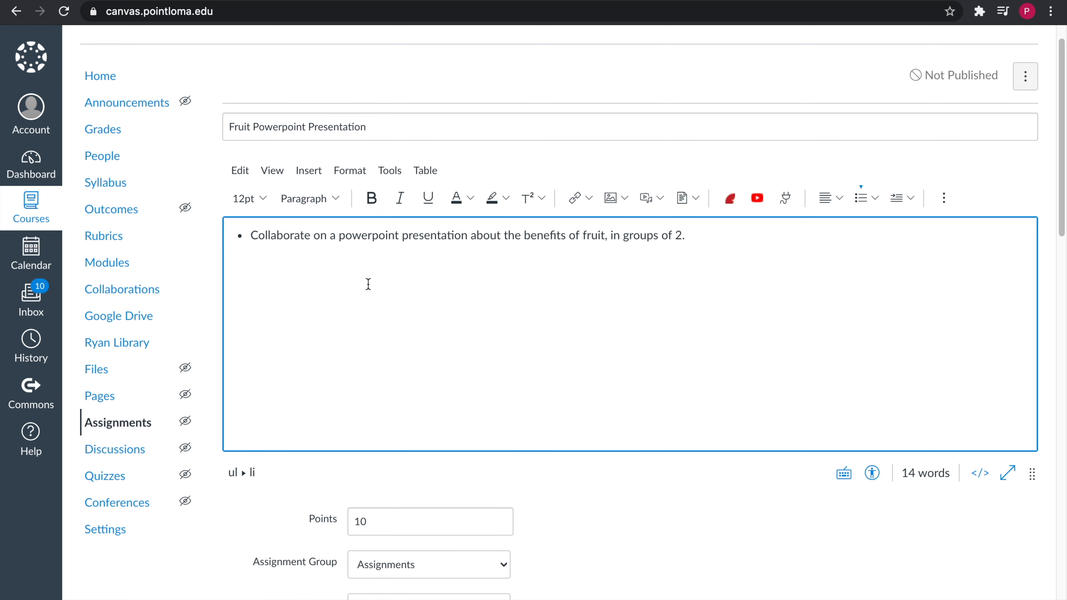
scroll(367, 287, "down", 5)
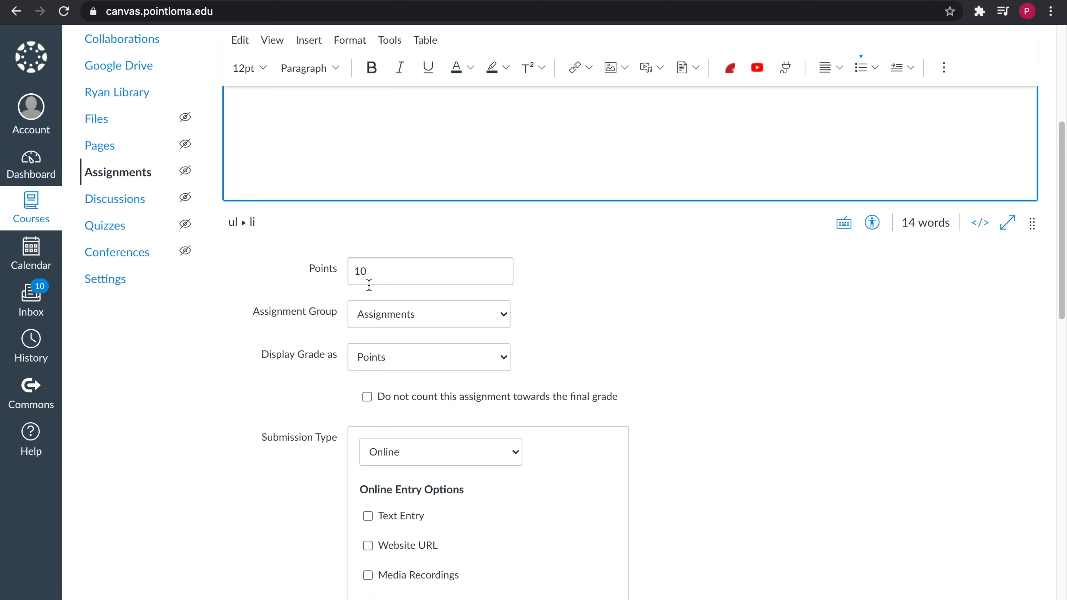
scroll(369, 285, "down", 8)
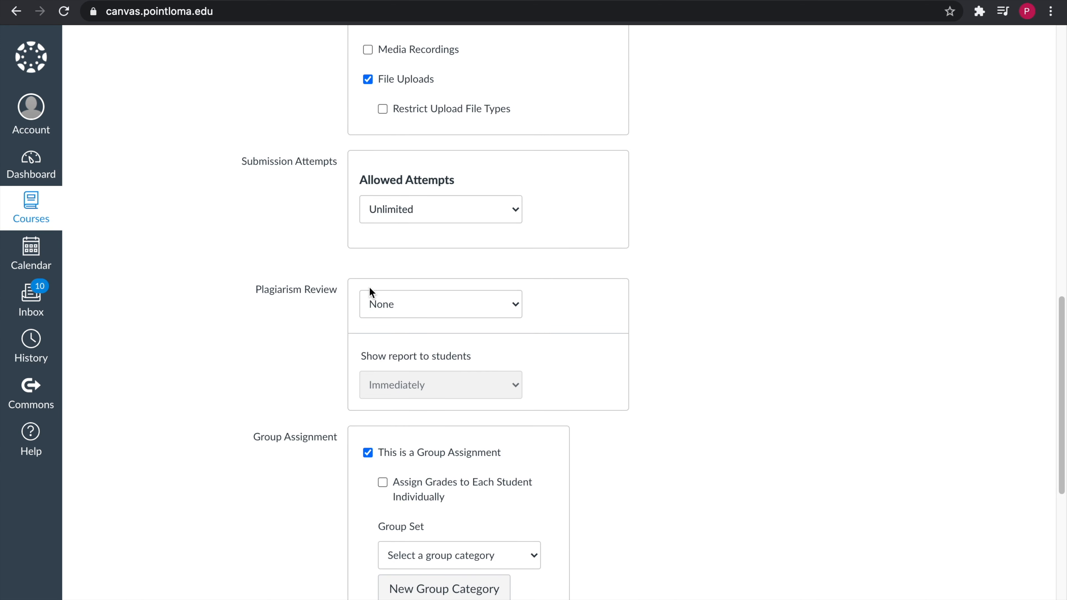
scroll(369, 294, "down", 3)
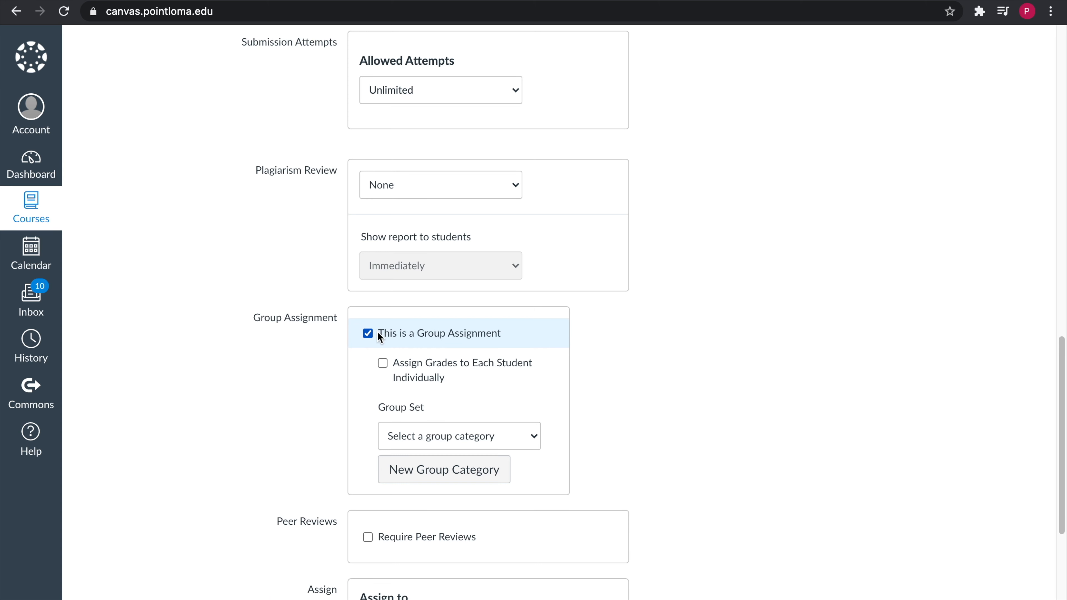
left_click(380, 337)
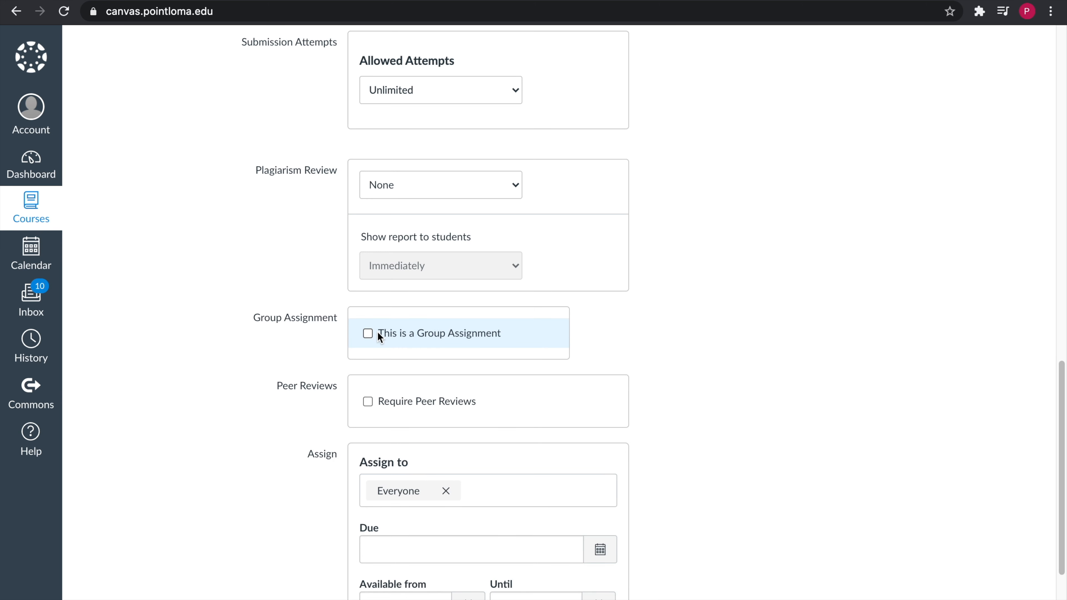
left_click(380, 336)
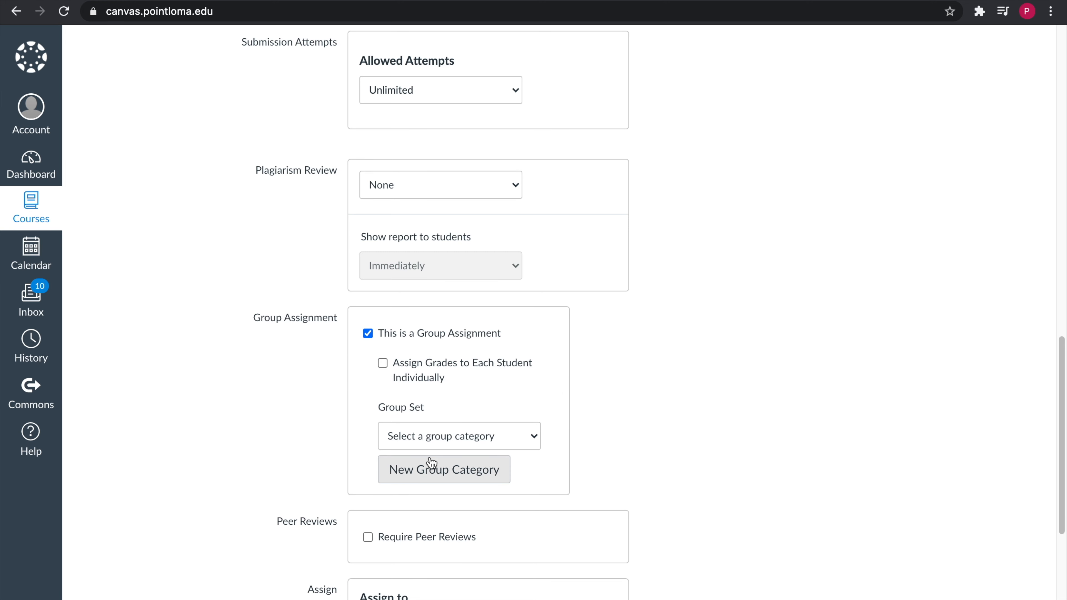
Start a new group category for the assignment and name the group set "Fruit Project".
left_click(435, 476)
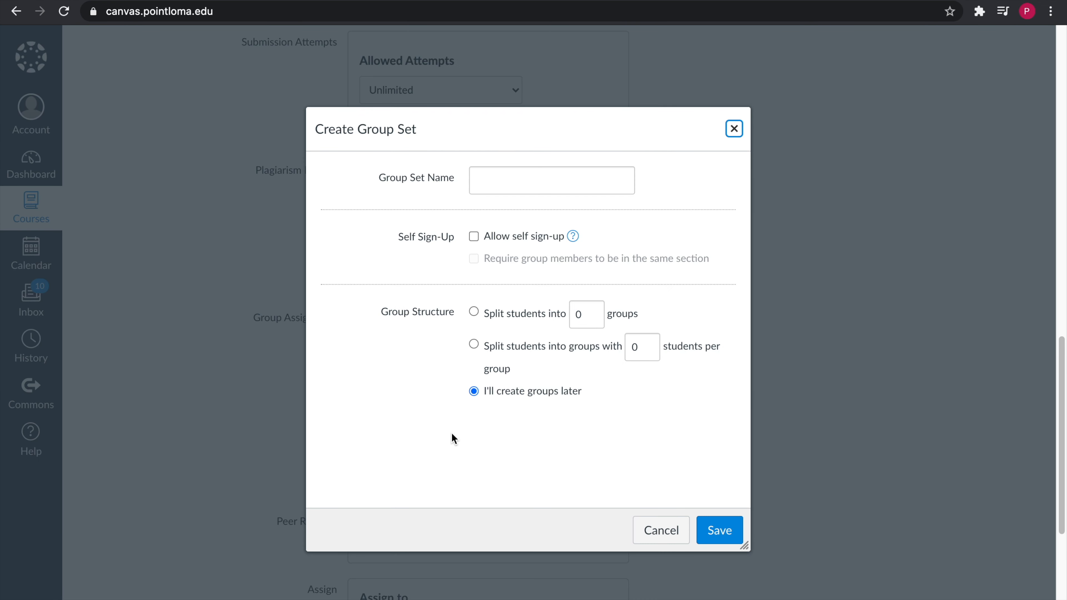
left_click(503, 183)
type("F")
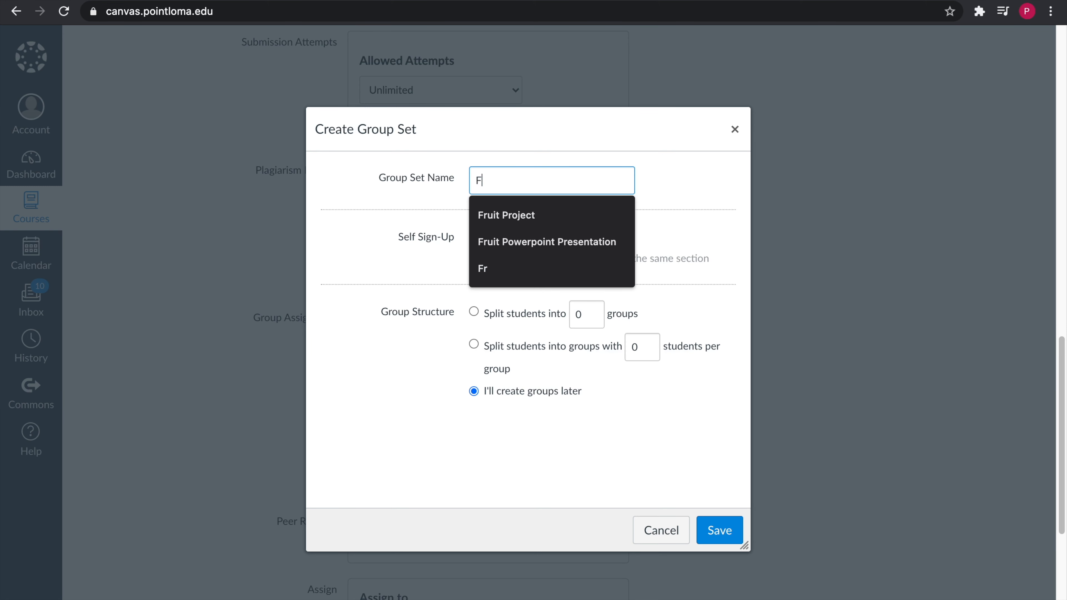
type("ruit Project")
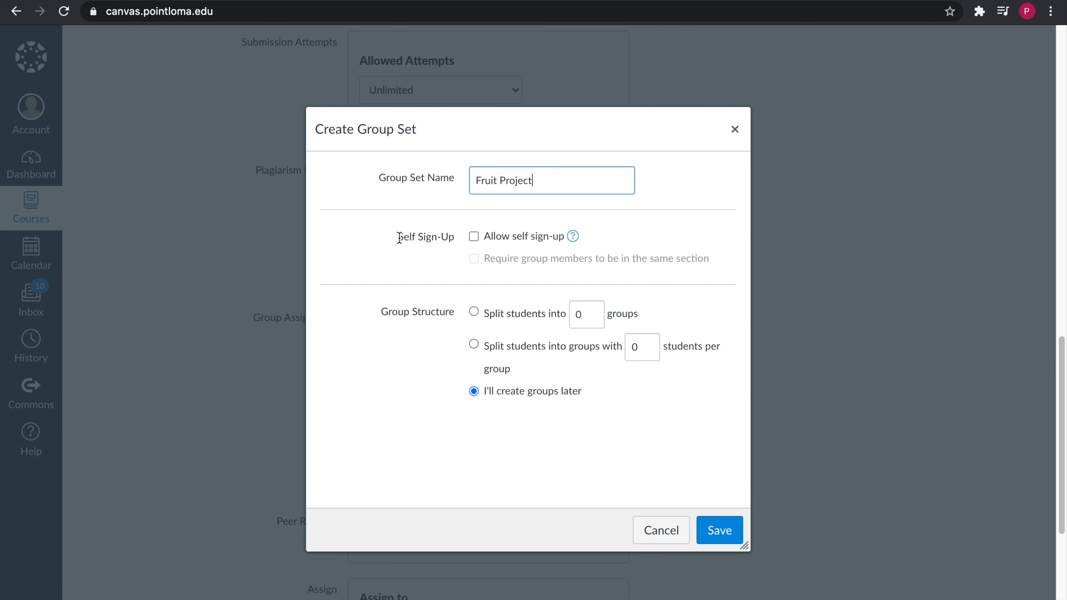
left_click_drag(400, 238, 447, 248)
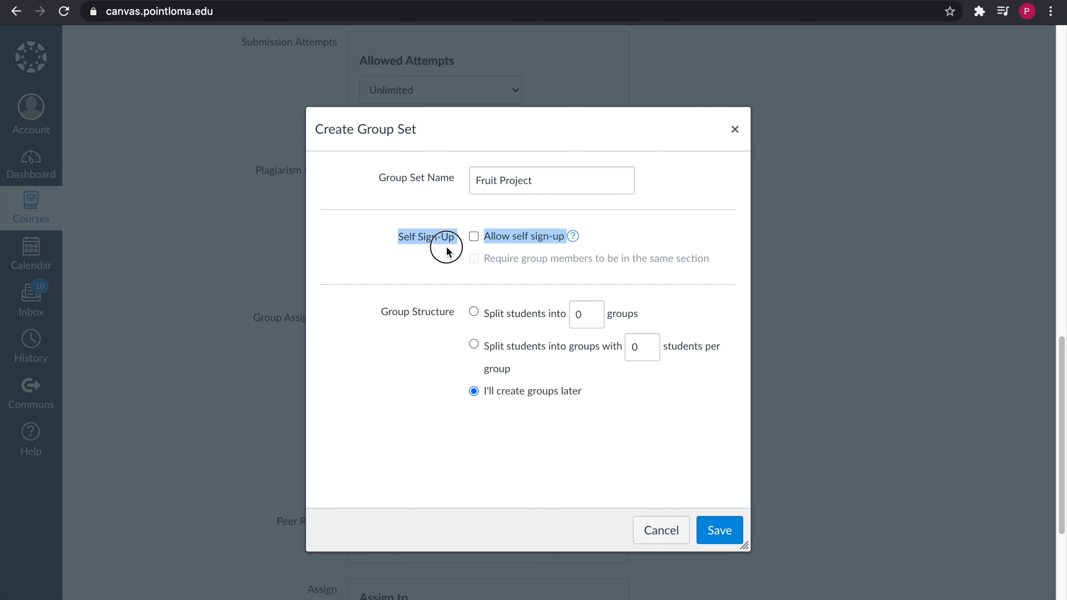
left_click(434, 231)
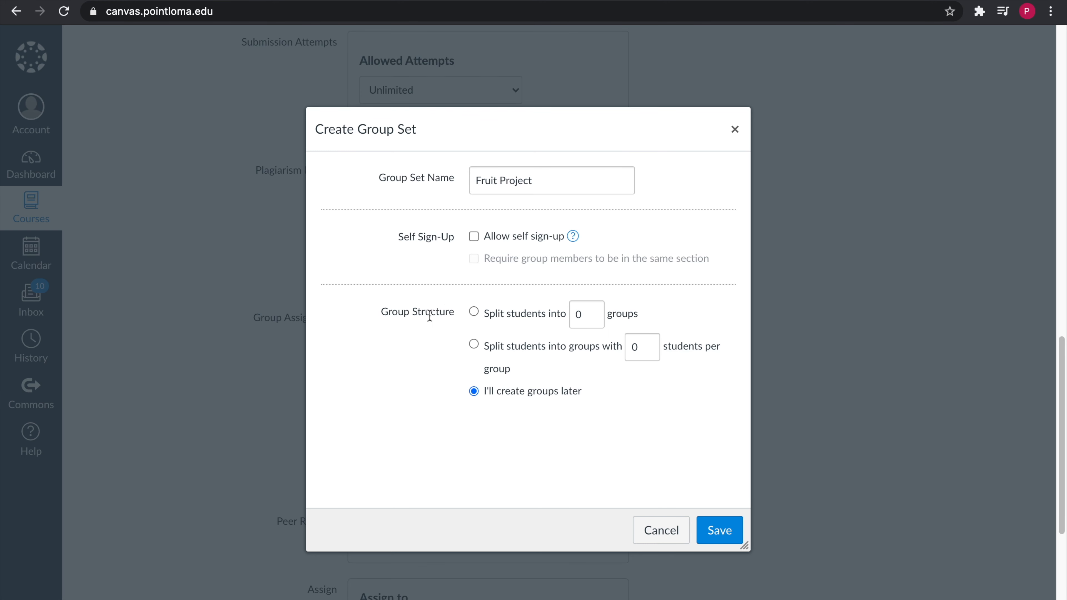
Try the group structure options for splitting students into 2 groups and into groups with 2 students each.
left_click(474, 313)
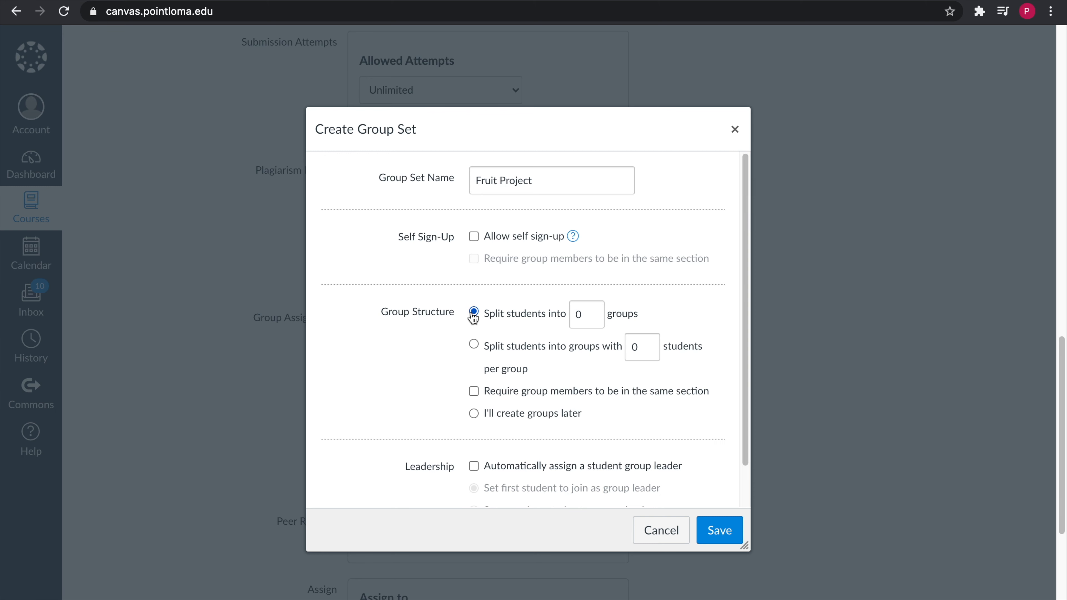
left_click(596, 311)
left_click(596, 311)
left_click(473, 346)
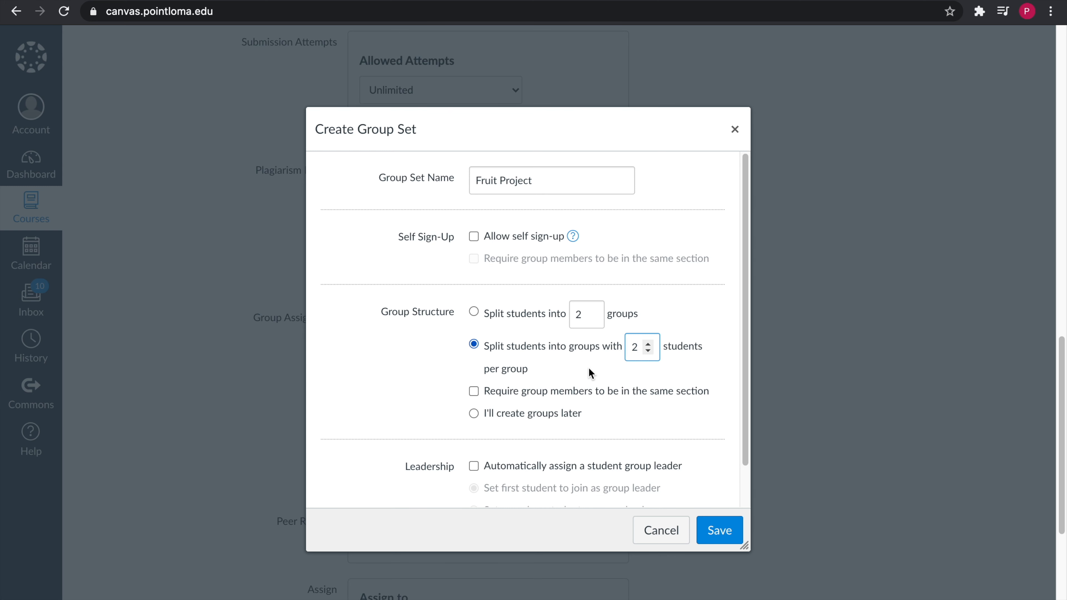
Save the group set with the "I'll create groups later" structure, and save the assignment without publishing it.
left_click(474, 414)
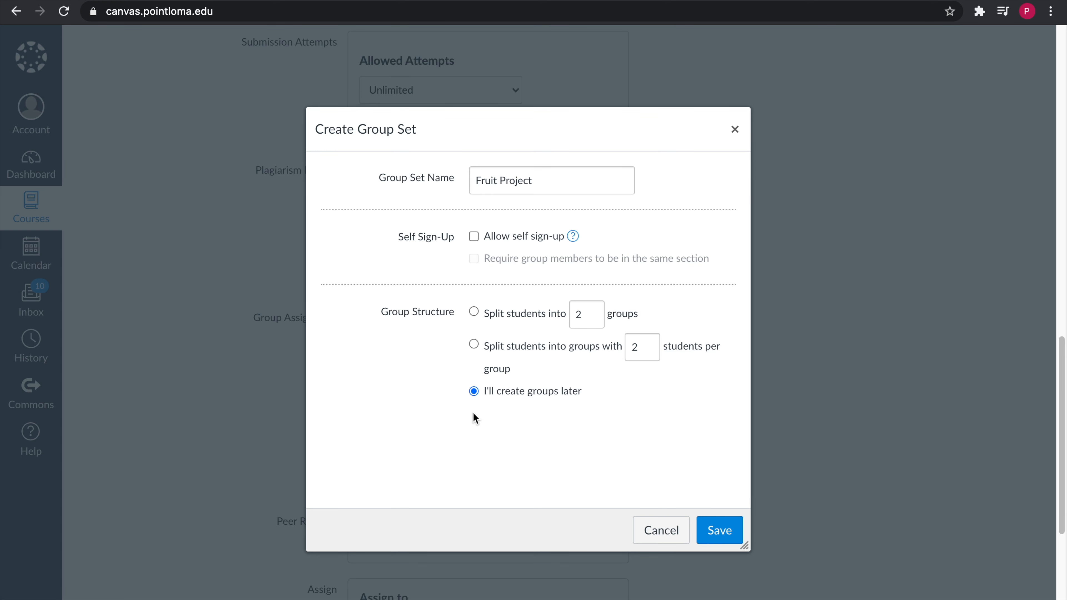
left_click(727, 530)
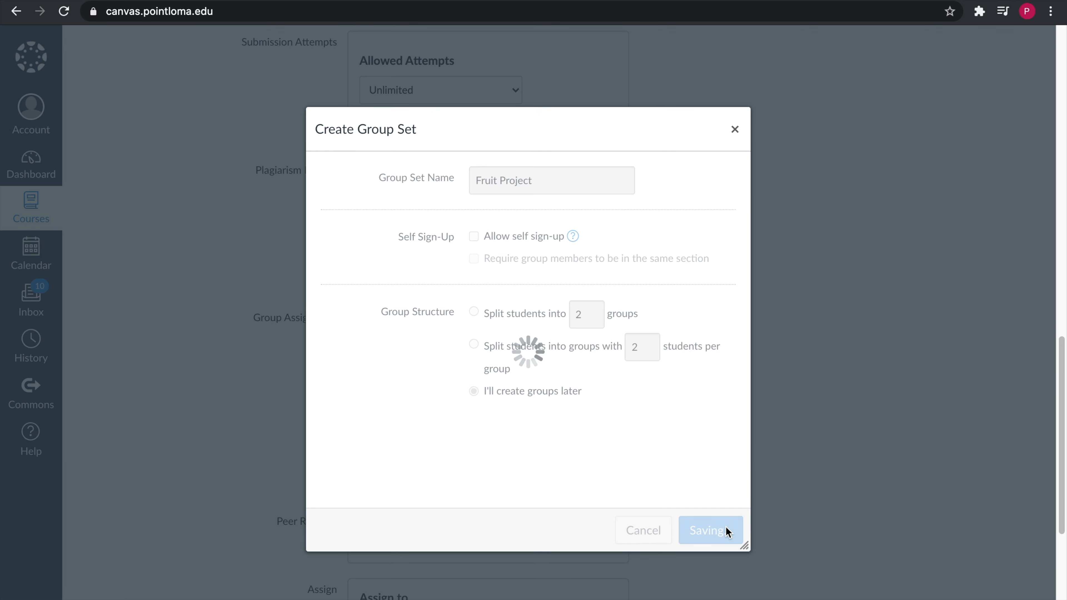
scroll(717, 520, "down", 7)
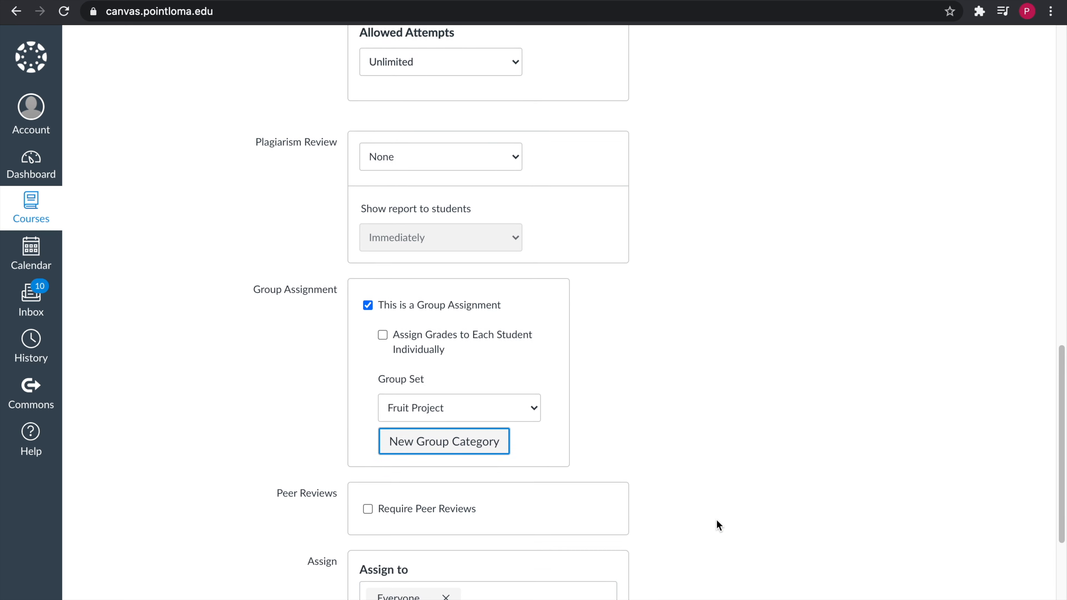
left_click(1006, 569)
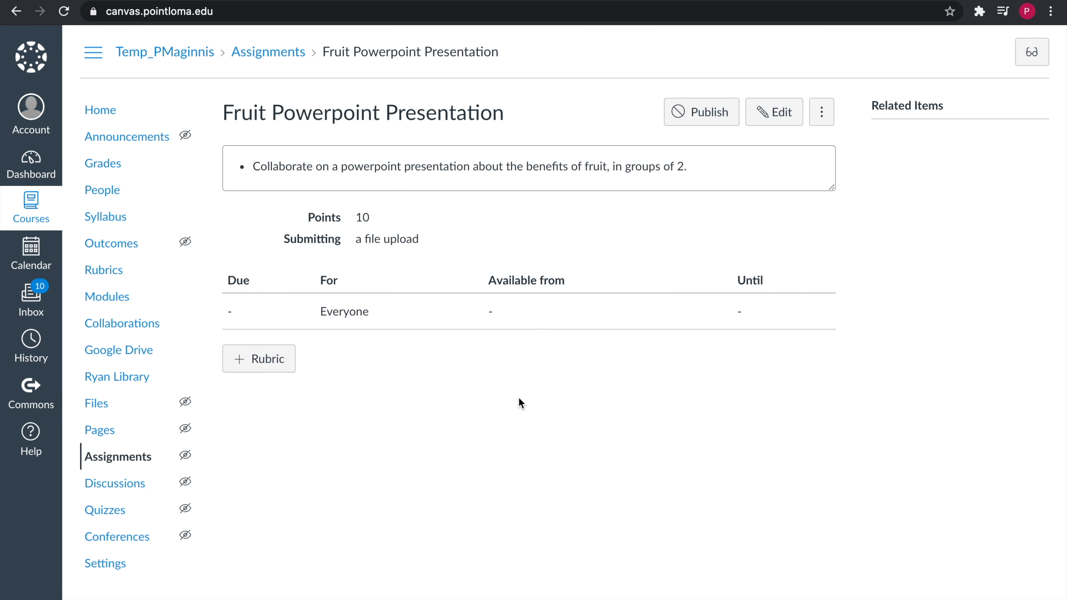
Open the Fruit Project group set on the course's People page to view its unassigned students and groups.
left_click(135, 199)
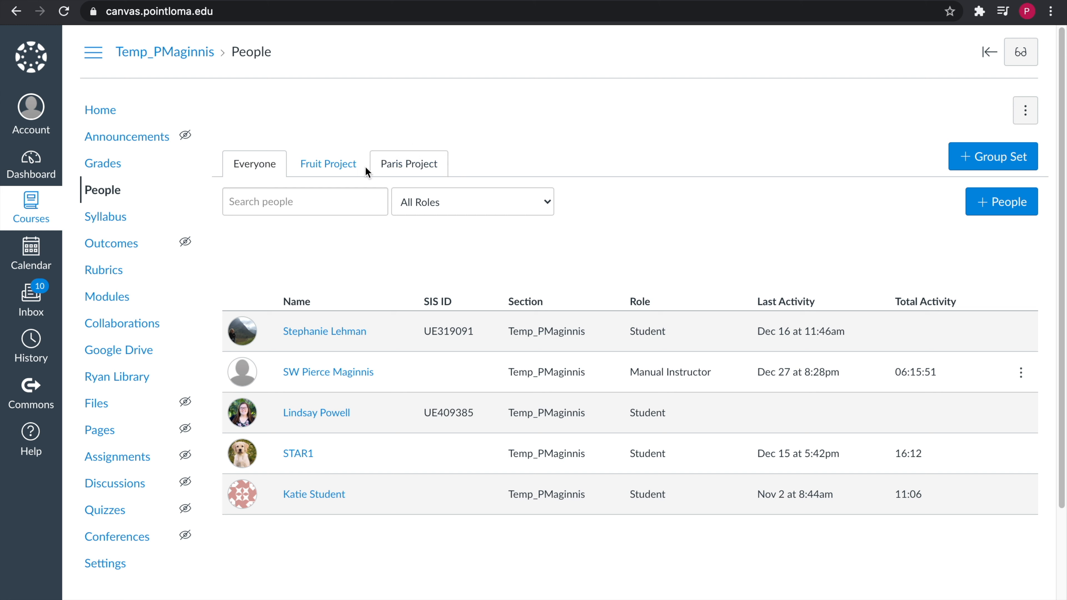
left_click(342, 166)
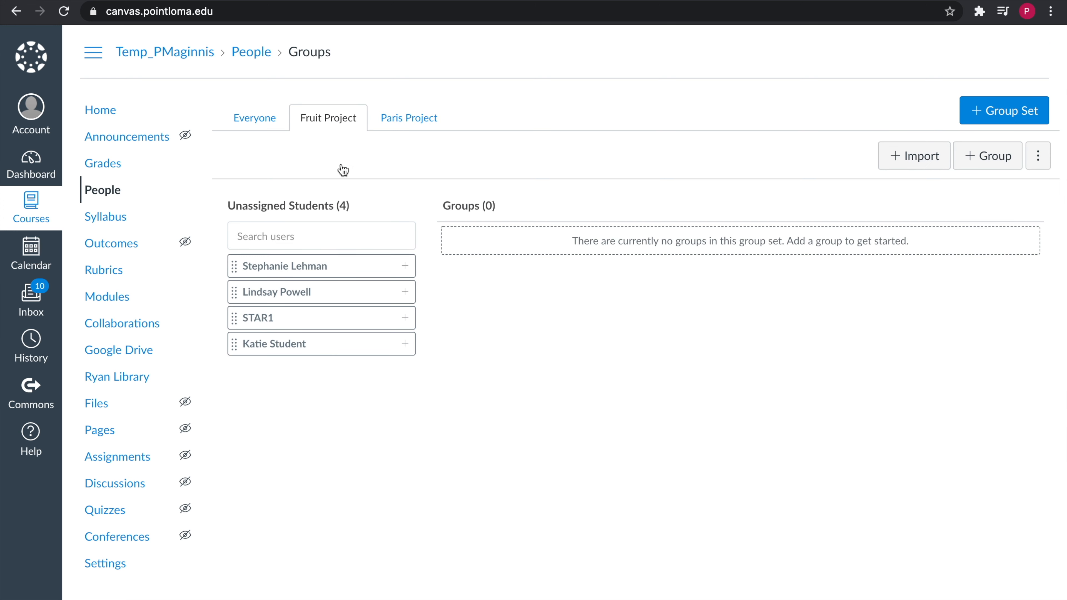
left_click_drag(355, 208, 227, 206)
left_click(231, 204)
left_click_drag(439, 202, 495, 206)
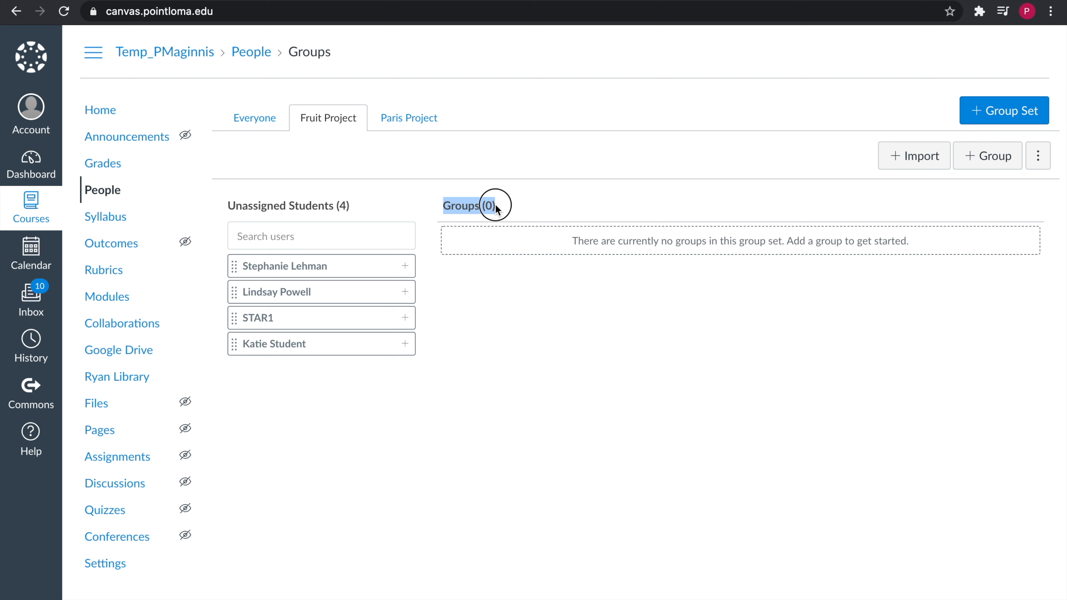
left_click(496, 207)
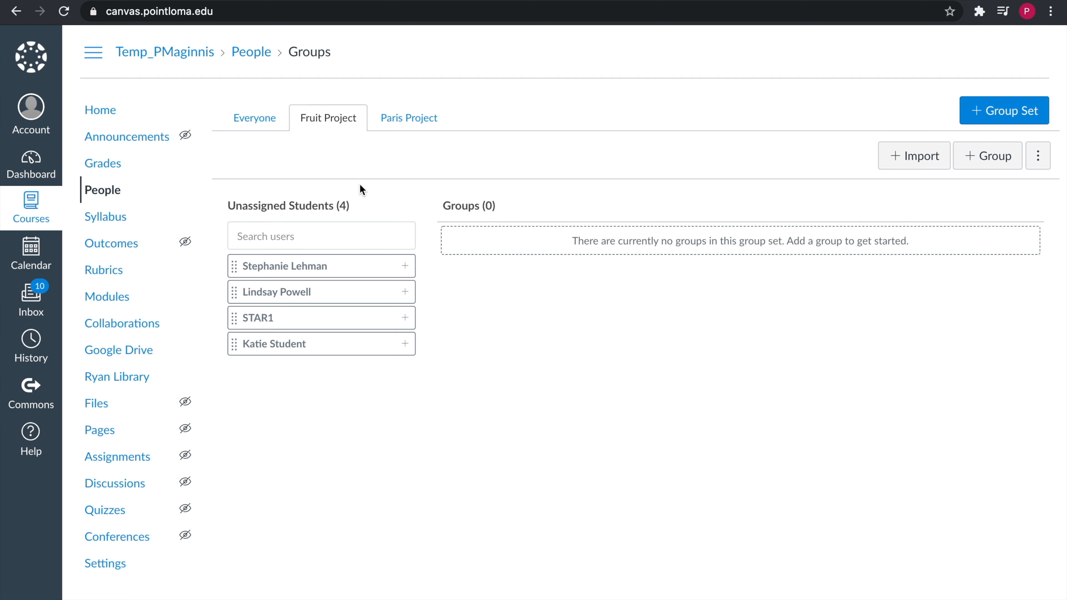
Add a group named "Group 1" with a membership limit of 2 to the Fruit Project set.
left_click(984, 162)
left_click(540, 303)
type("Group 1")
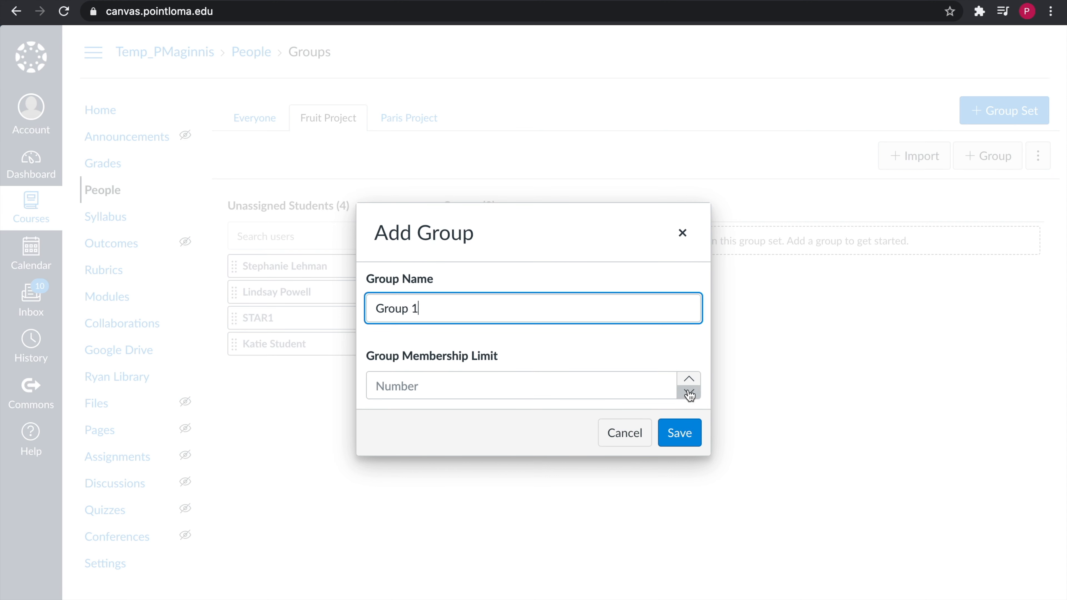
left_click(507, 359)
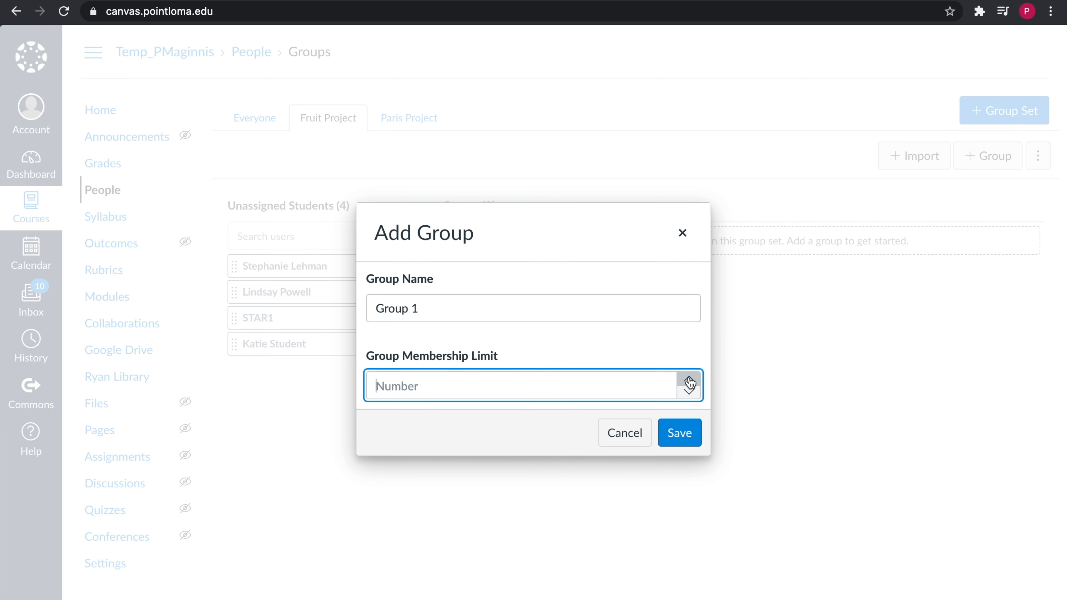
type("2")
left_click(685, 432)
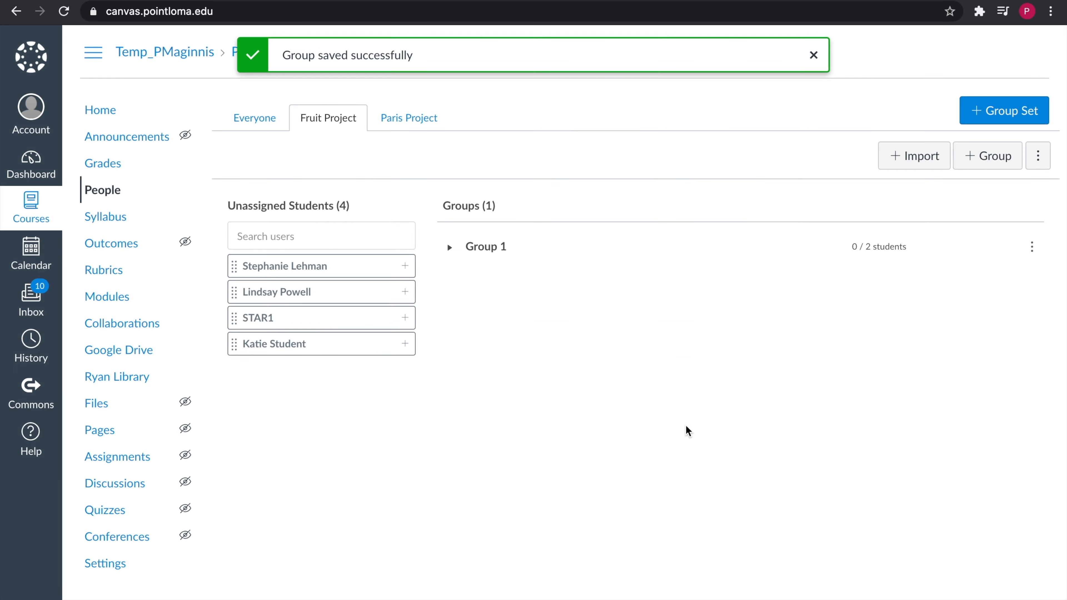
Add a second group named "Group 2" with a membership limit of 2 to the Fruit Project set.
left_click(969, 157)
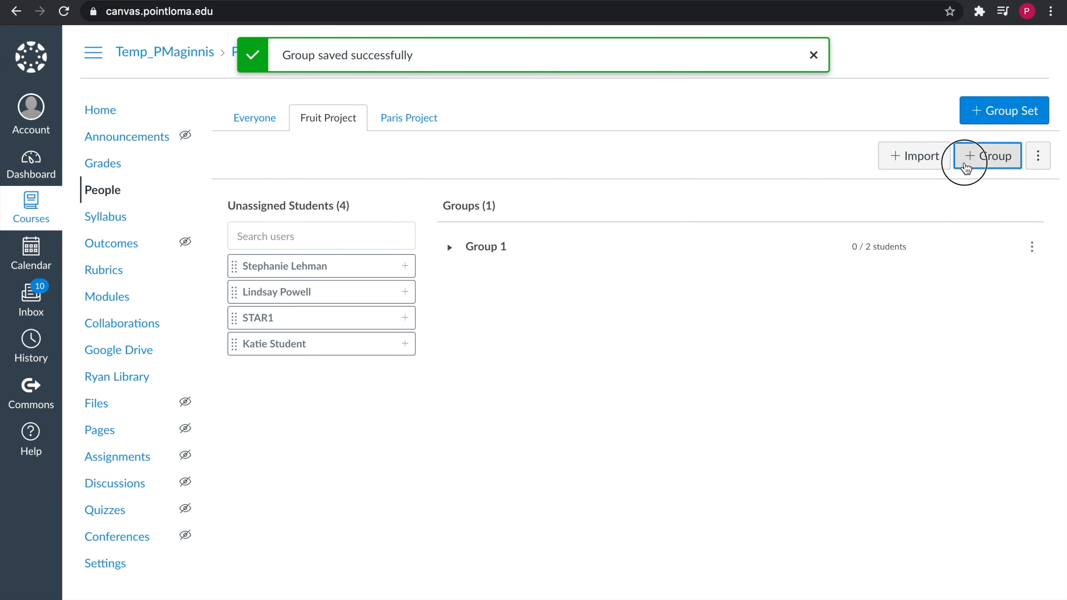
left_click(467, 303)
type("Group 2")
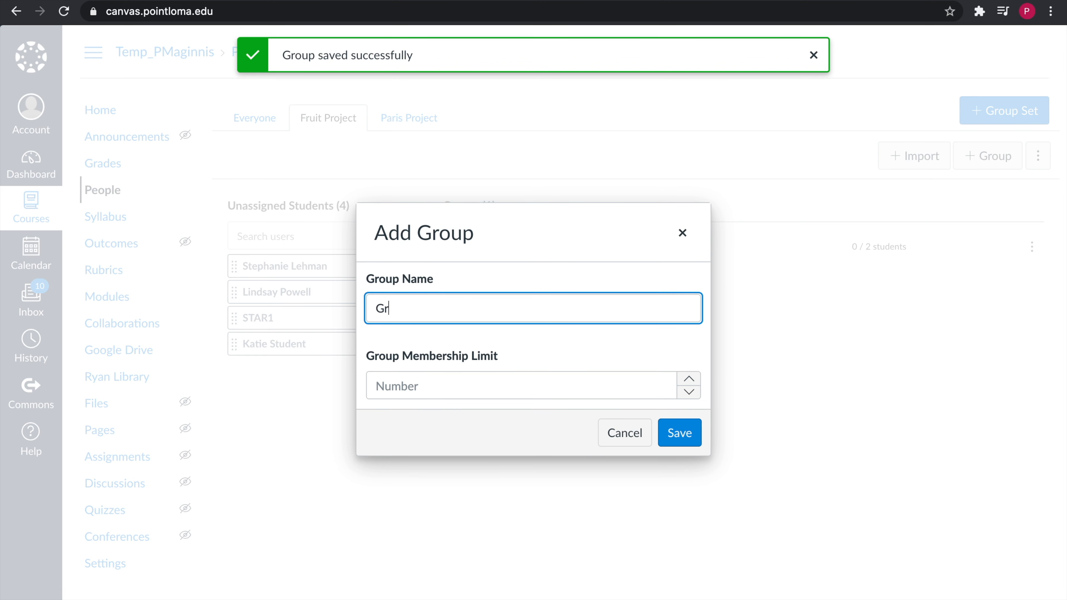
left_click(689, 379)
left_click(689, 379)
left_click(689, 432)
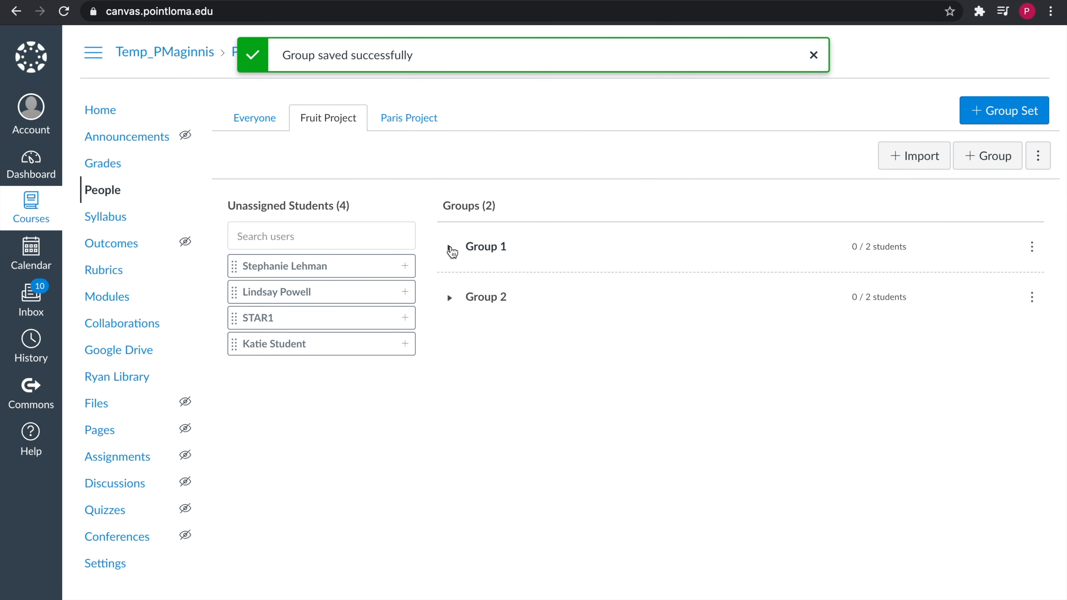
Expand both groups, then assign the first unassigned student to Group 1 and the next one in the list to Group 2.
left_click(449, 247)
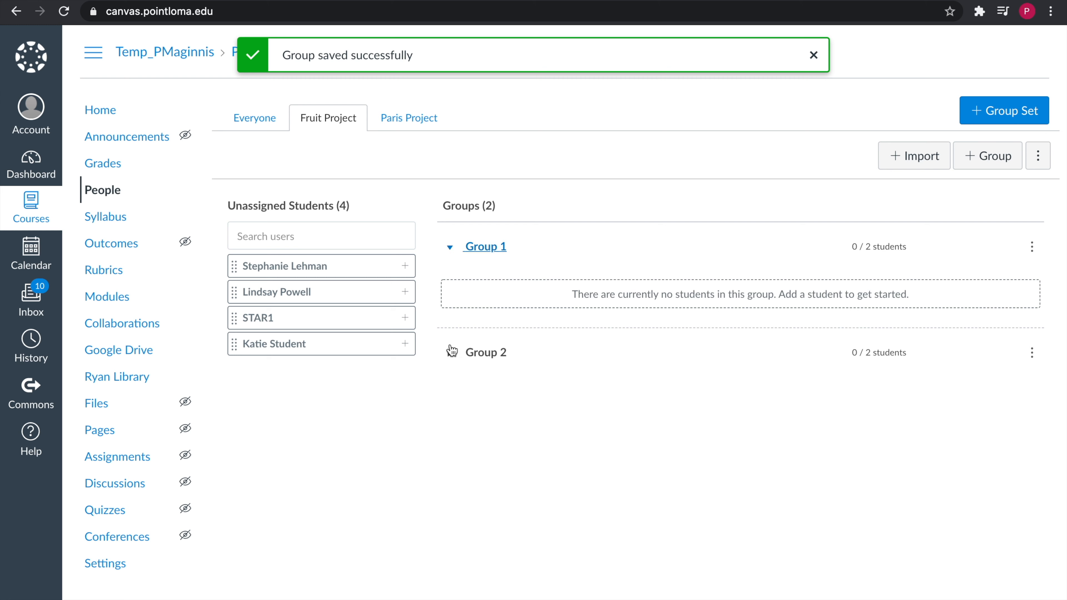
left_click(450, 354)
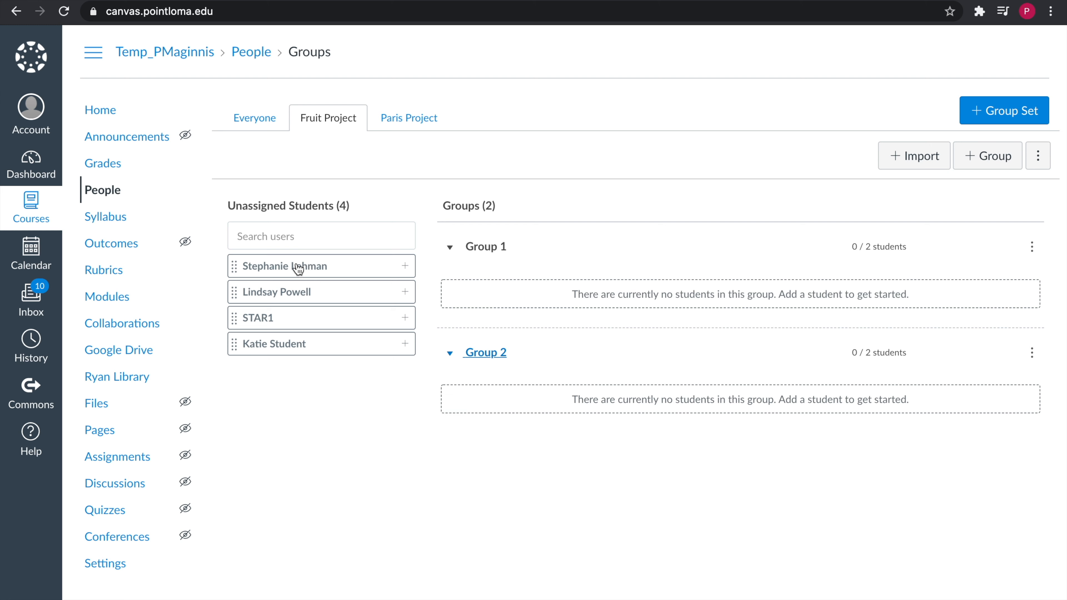
left_click_drag(290, 269, 536, 289)
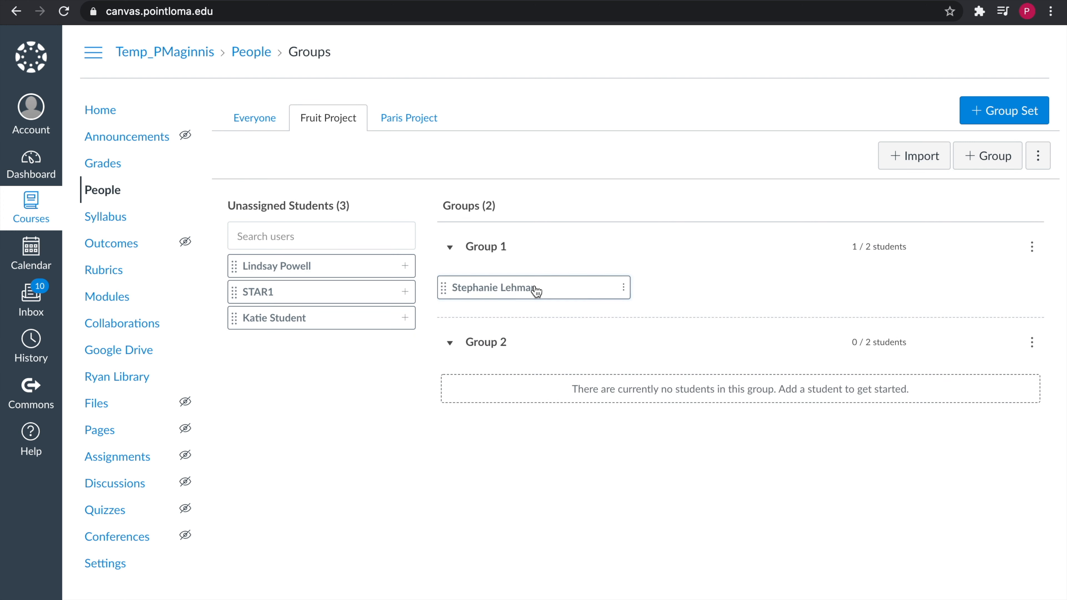
left_click(405, 269)
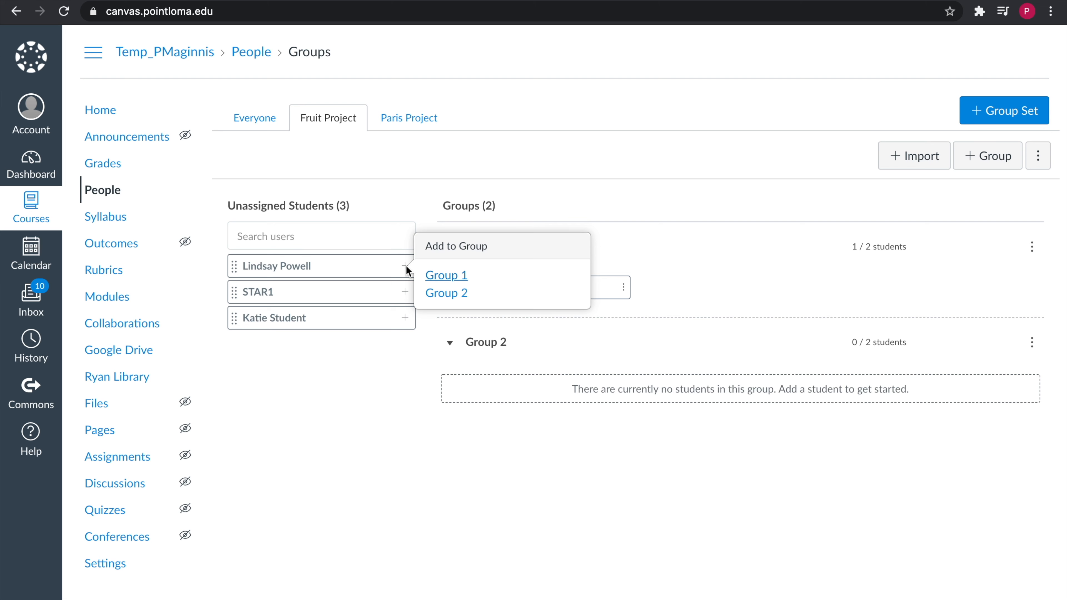
left_click(450, 296)
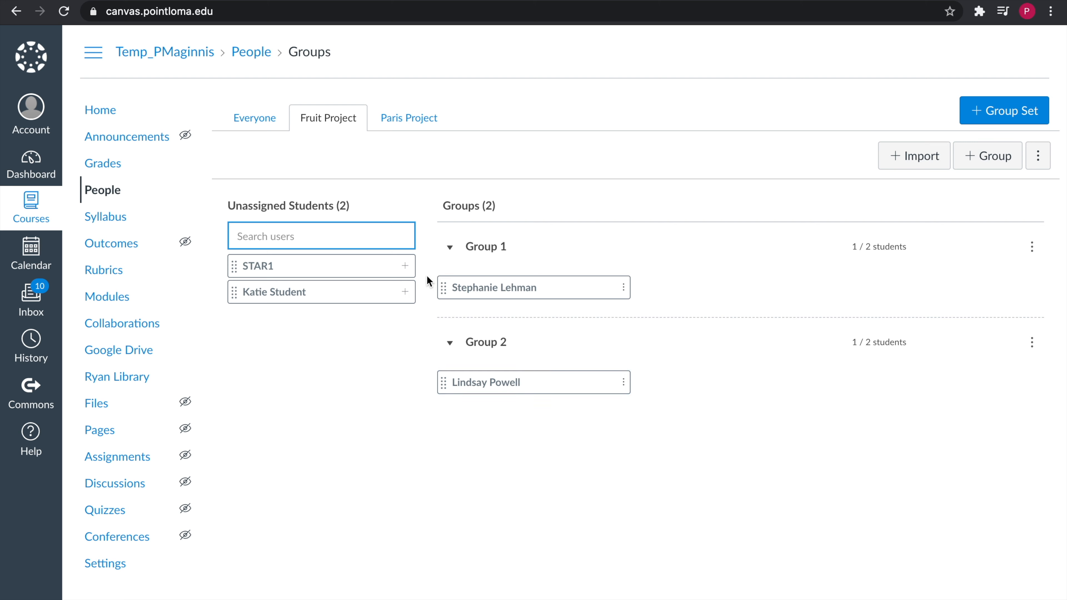
Assign STAR1 to Group 1 and the last remaining unassigned student to Group 2.
left_click(404, 267)
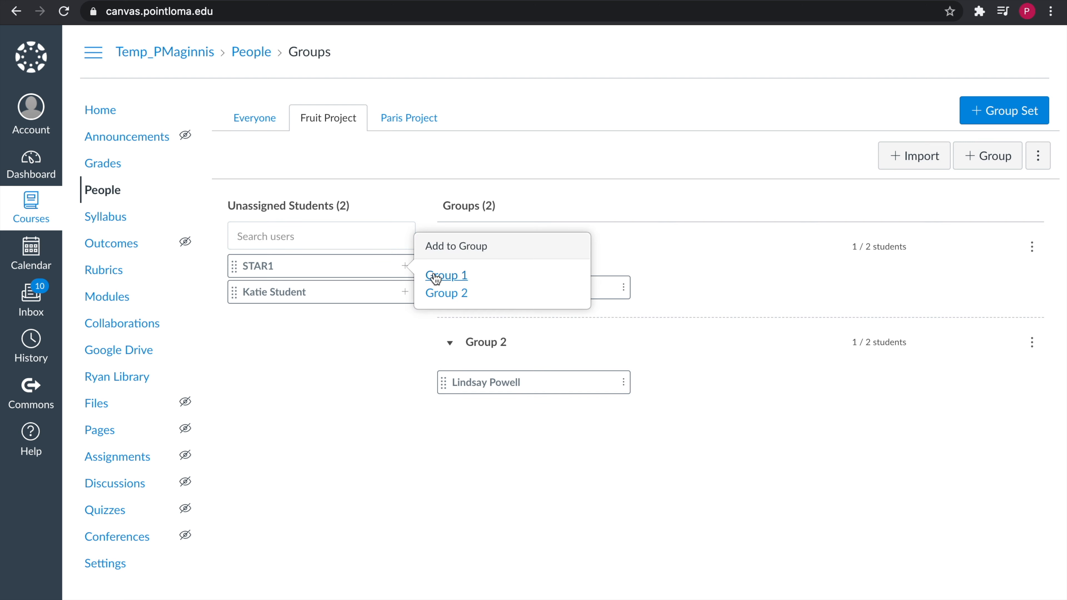
left_click(445, 277)
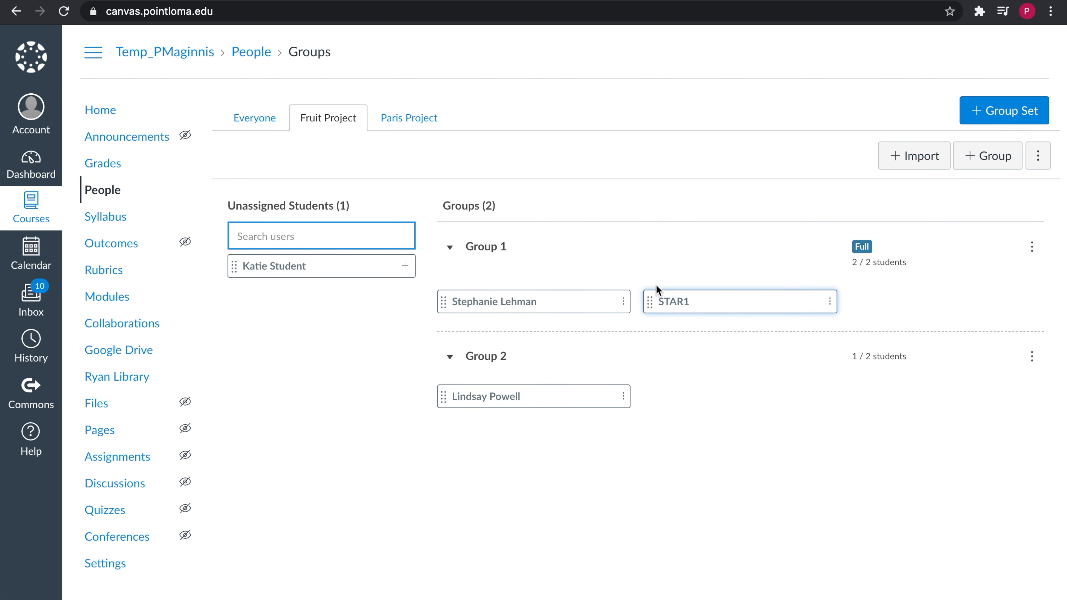
left_click(406, 267)
left_click(435, 276)
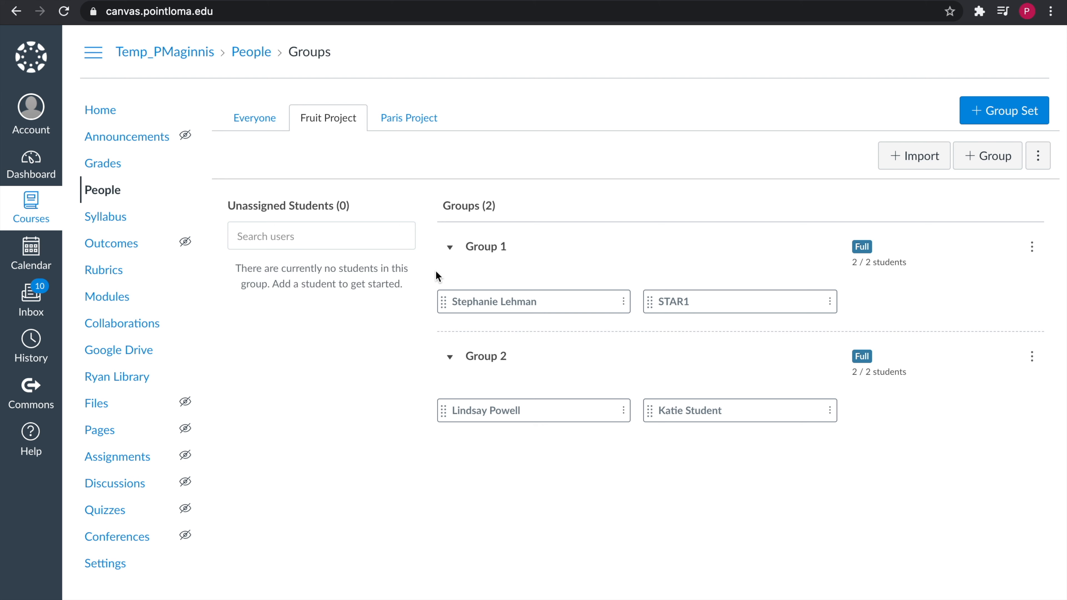
Move the first student listed in Group 1 back to the unassigned students.
left_click_drag(443, 301, 241, 281)
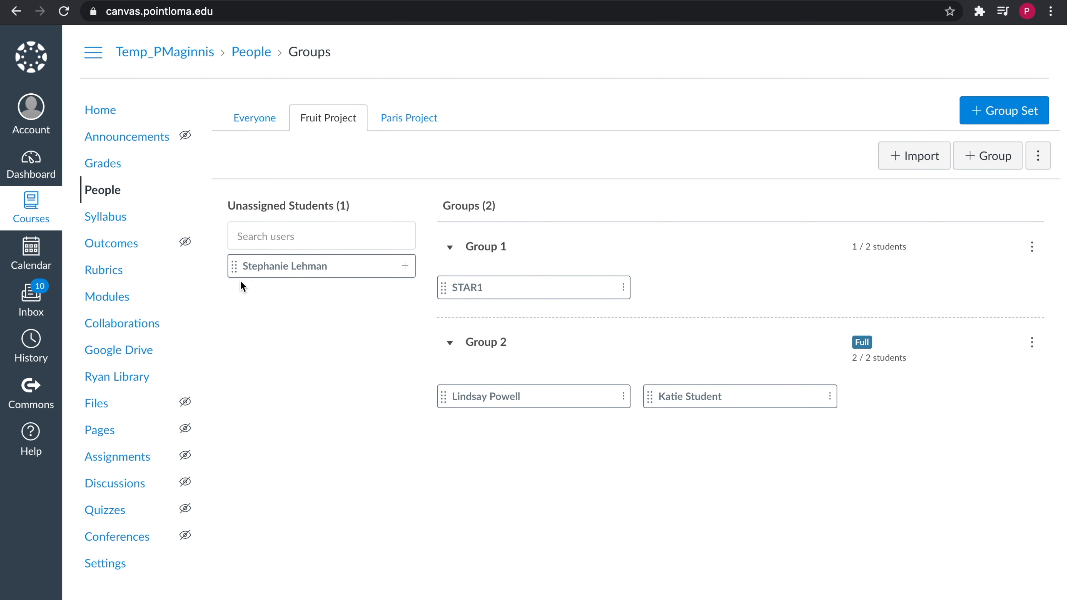